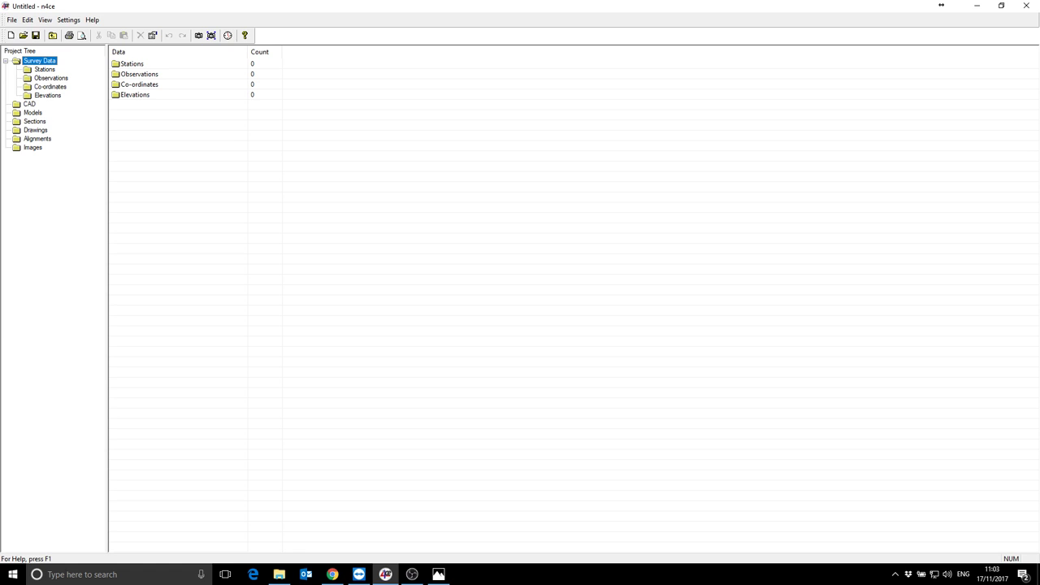
Step: Create a new normal model named Demo without any survey data
click(36, 113)
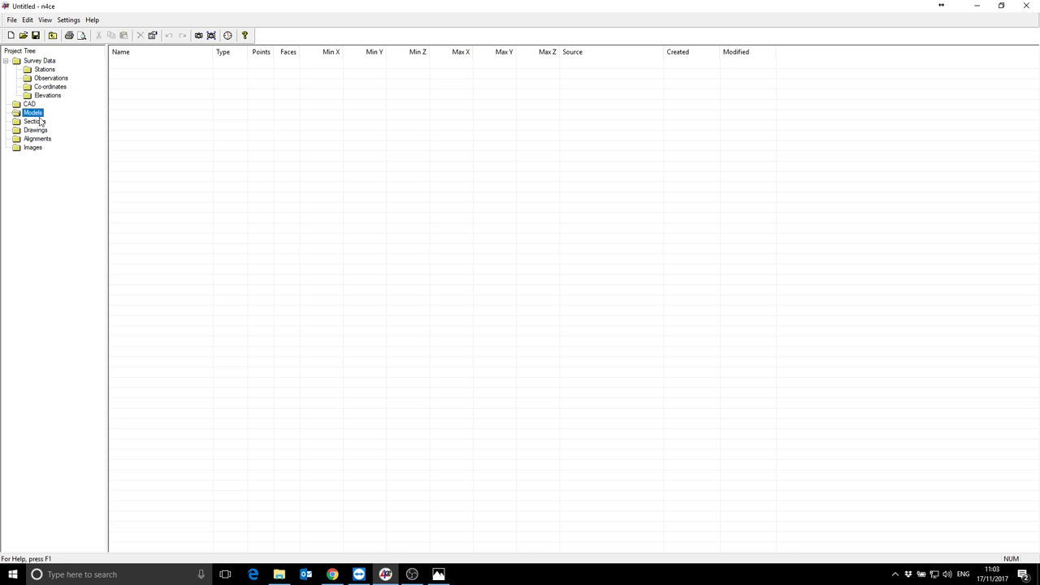
right_click(38, 111)
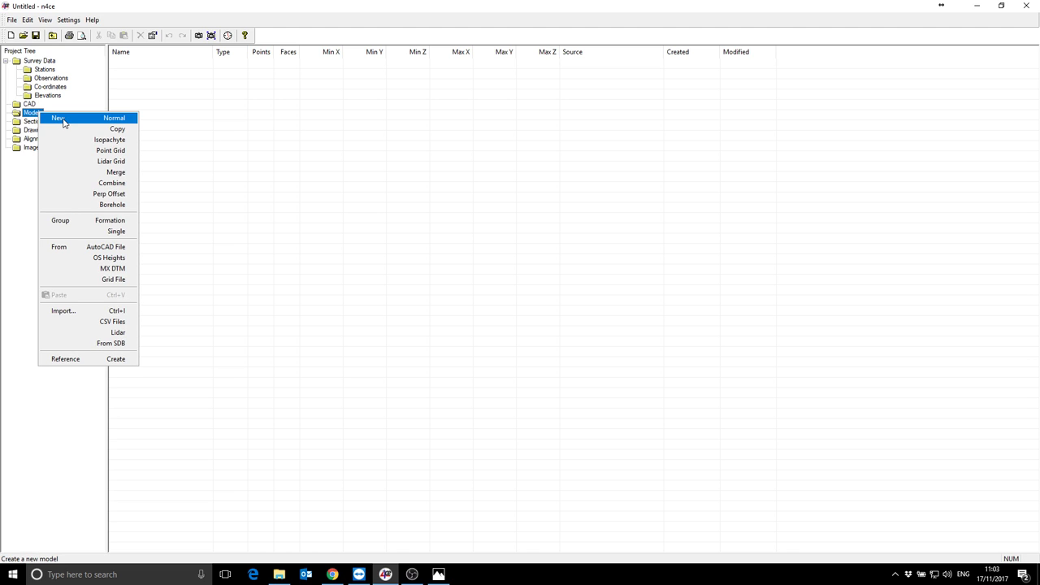
click(64, 120)
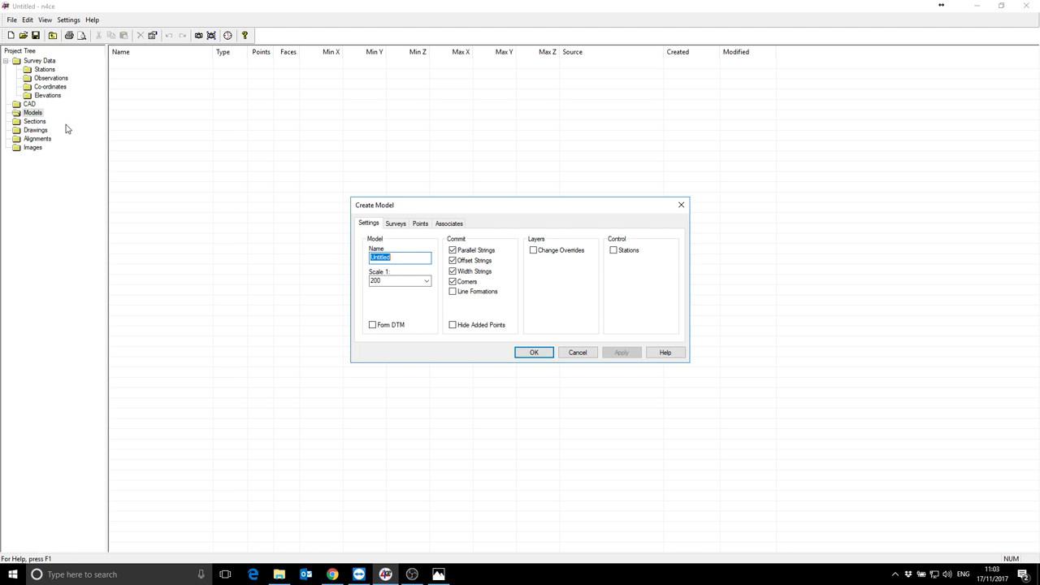
text(Demo)
click(536, 354)
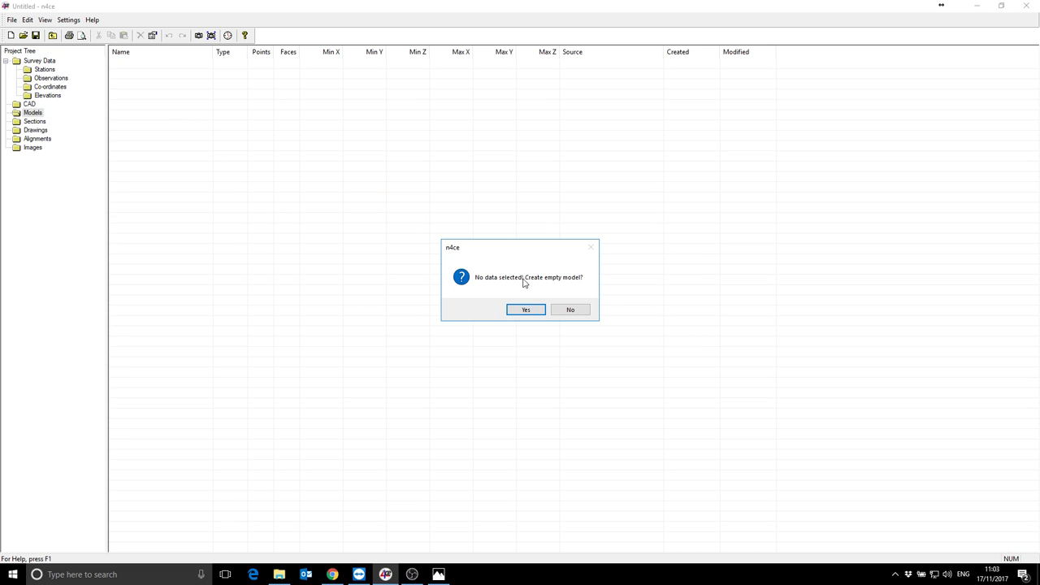
click(514, 310)
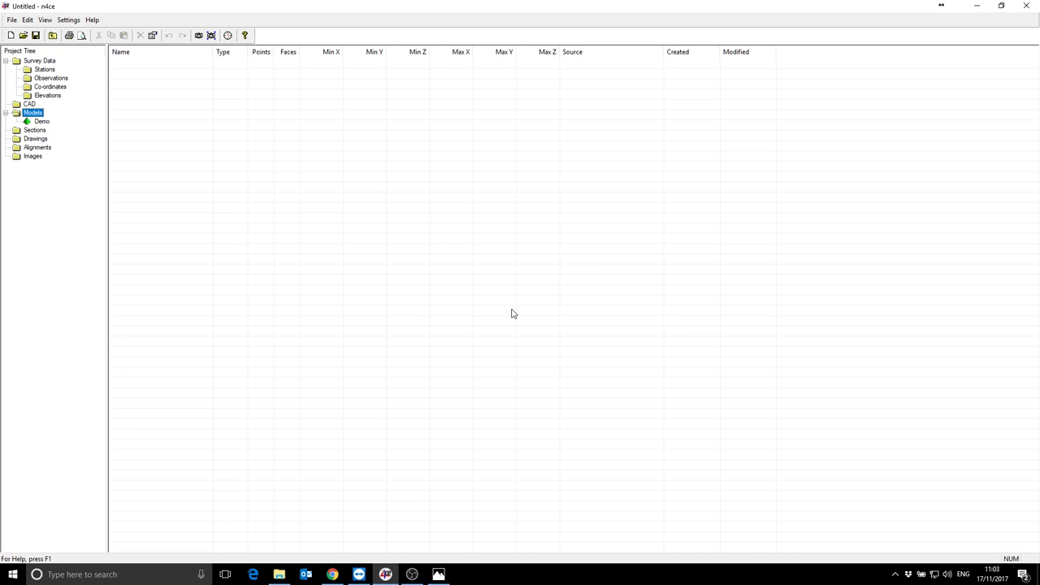
Step: Open the Demo model in a maximized 3D view and show the point cloud tools
click(41, 123)
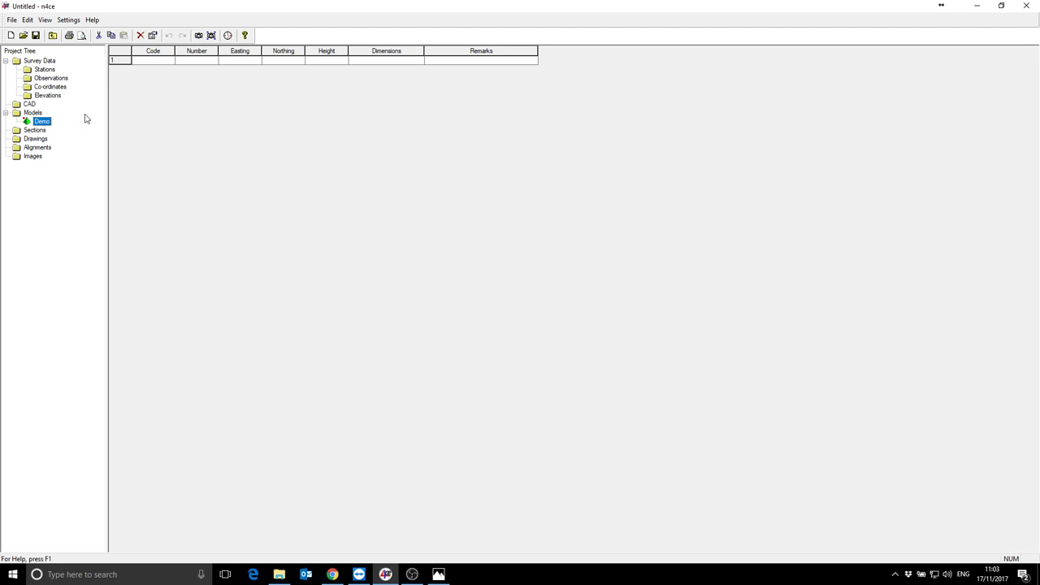
click(210, 36)
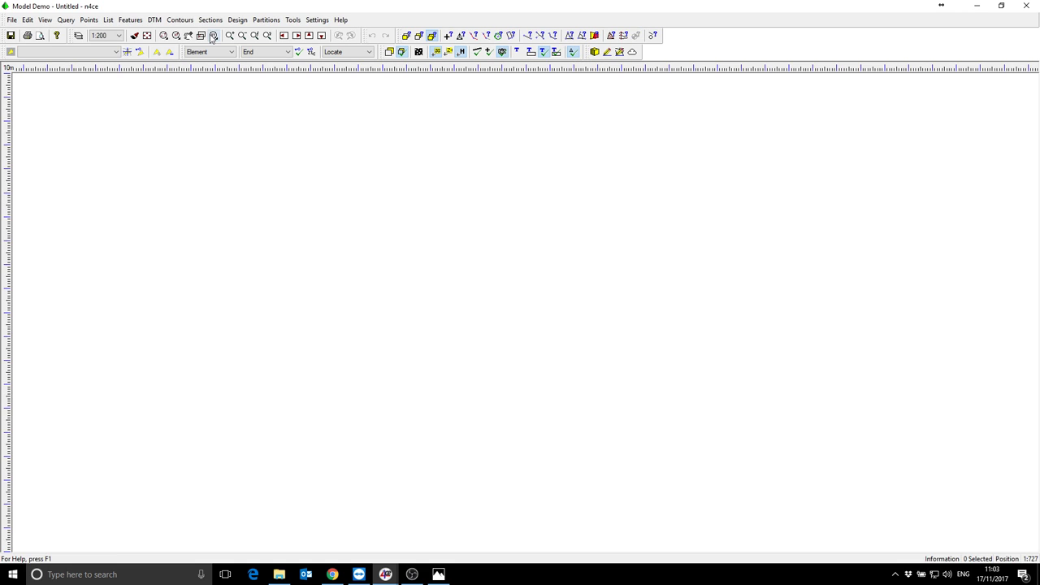
click(595, 52)
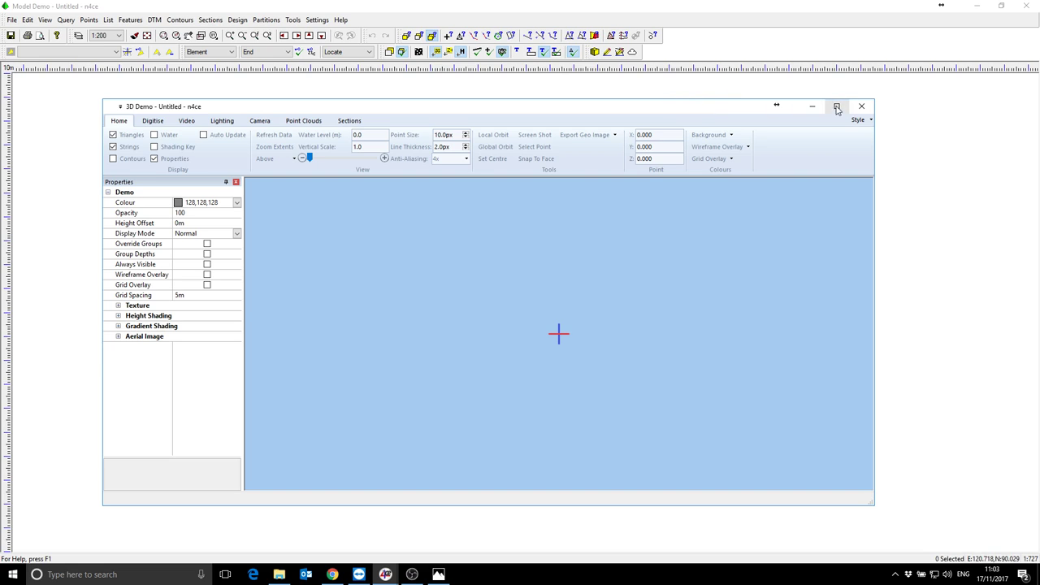
click(837, 106)
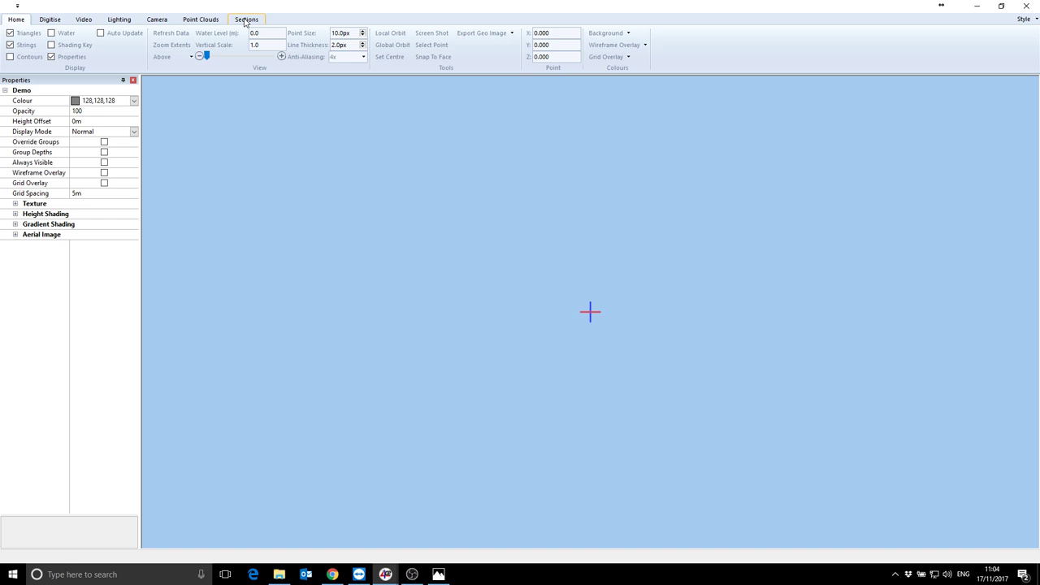
click(211, 23)
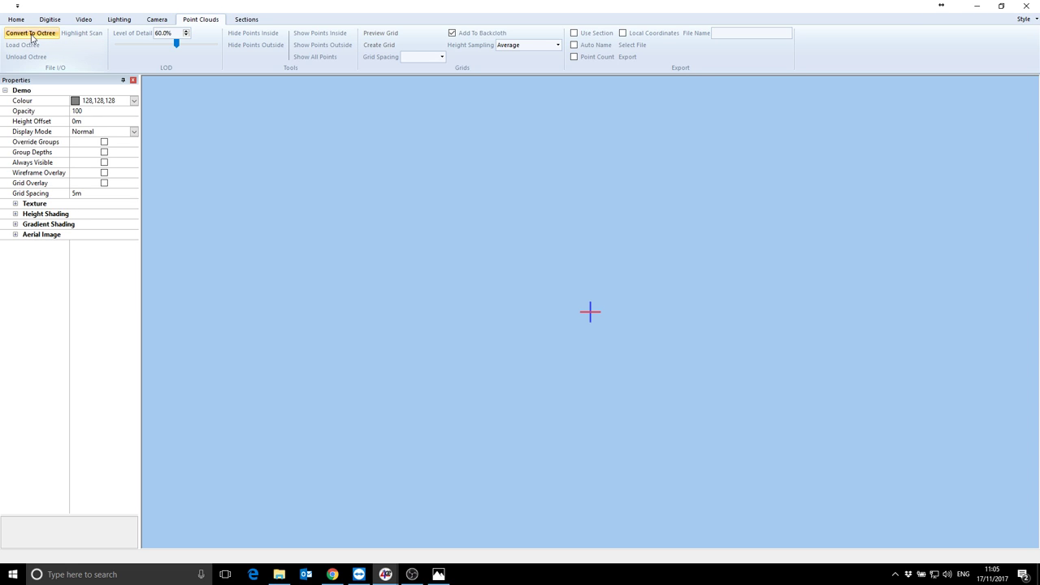
click(33, 37)
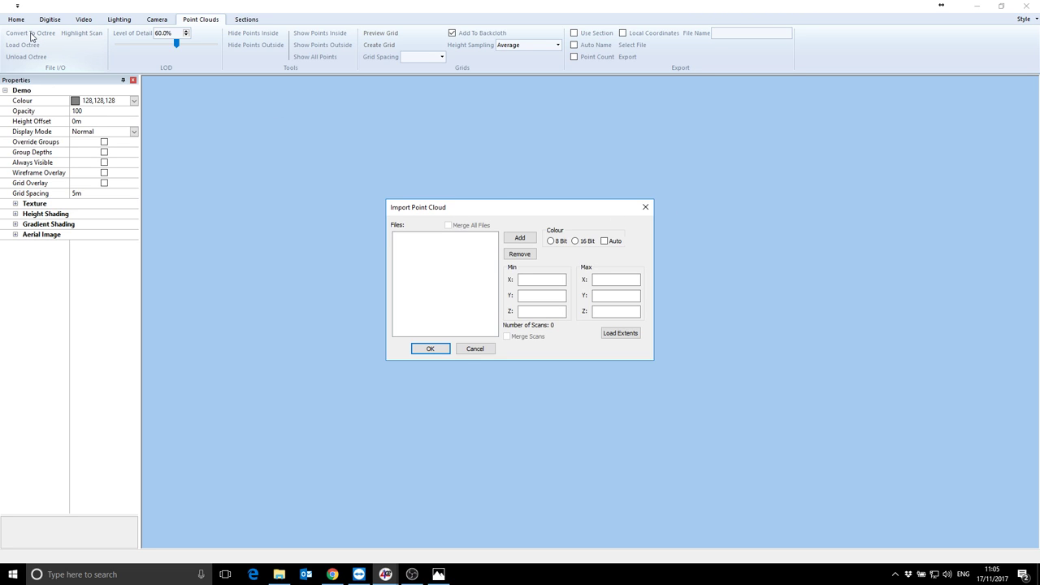
click(525, 240)
click(640, 241)
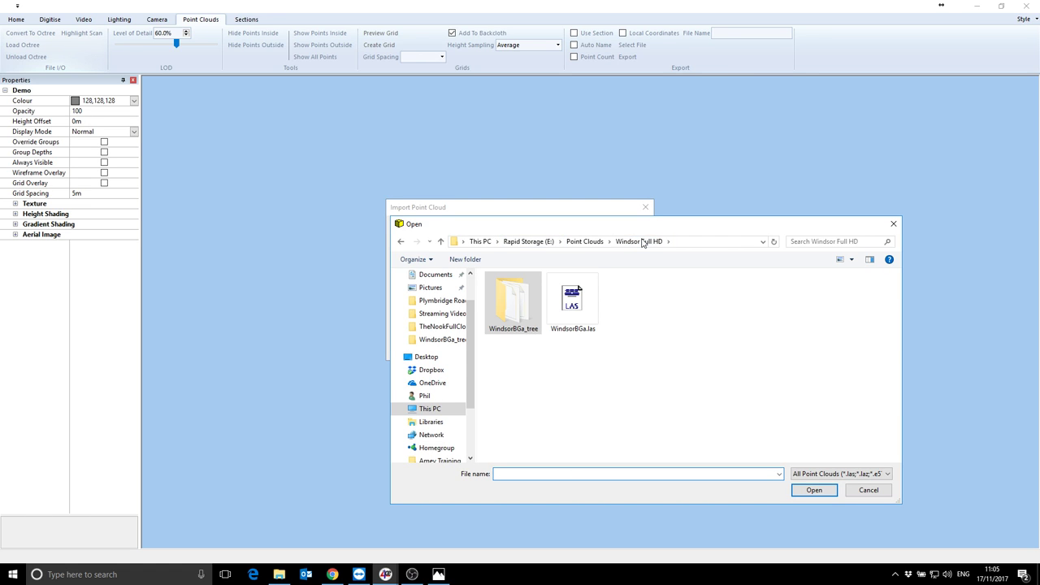
click(594, 299)
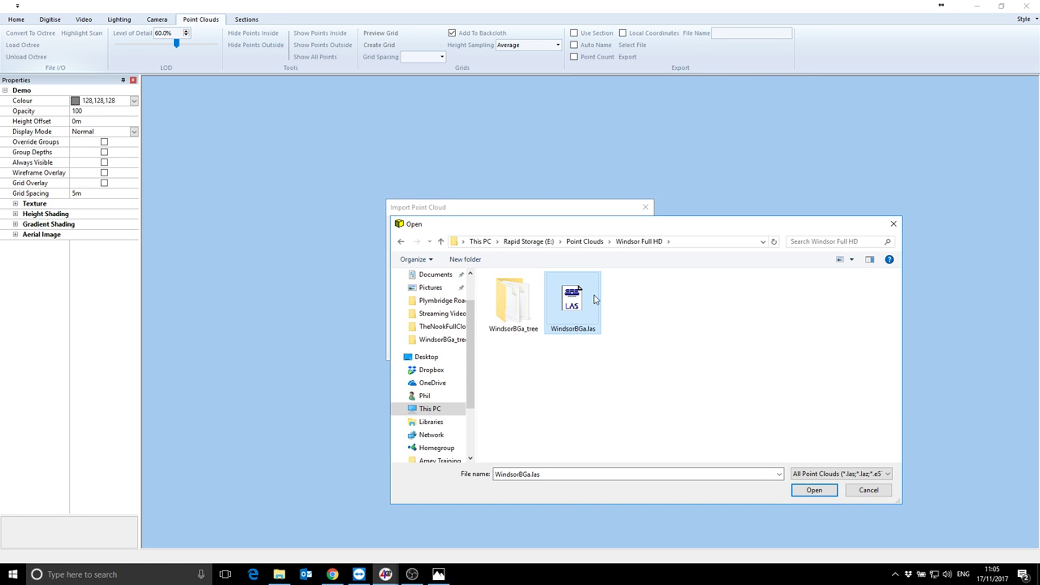
click(817, 492)
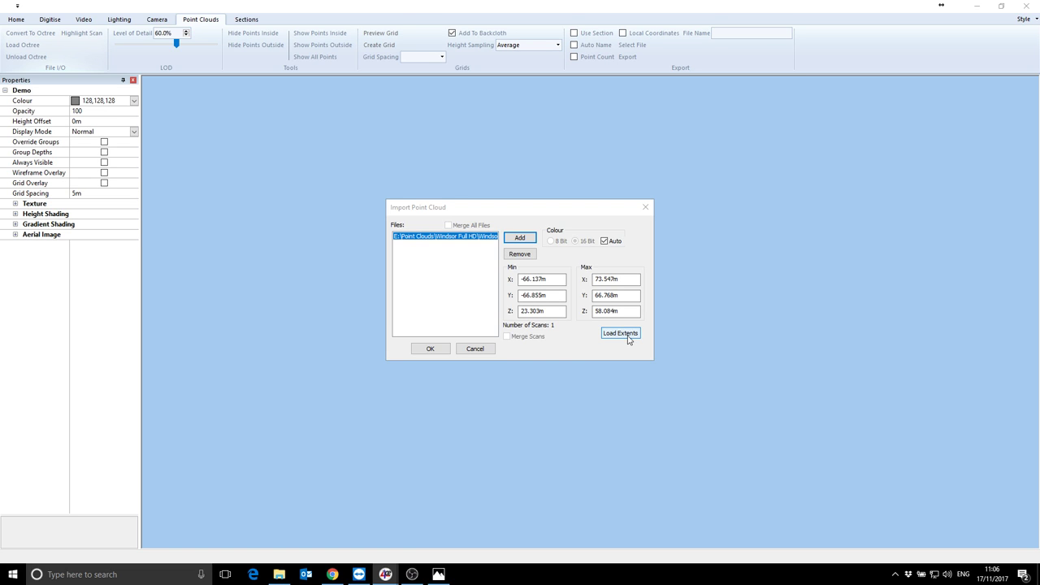
click(474, 349)
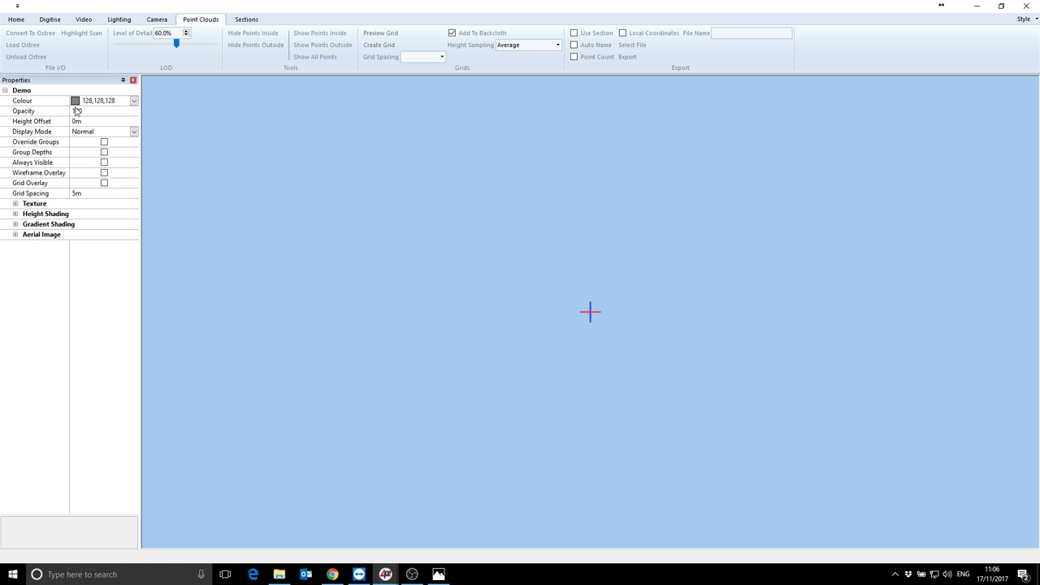
Step: Load the octree file root.octFile from the WindsorBGa_tree folder into the 3D view
click(23, 47)
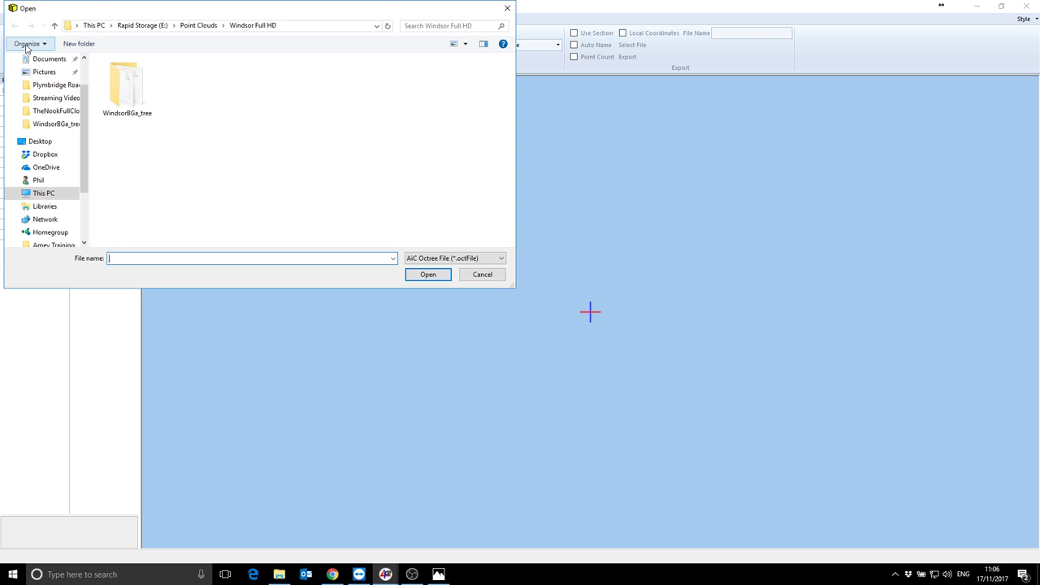
double_click(130, 97)
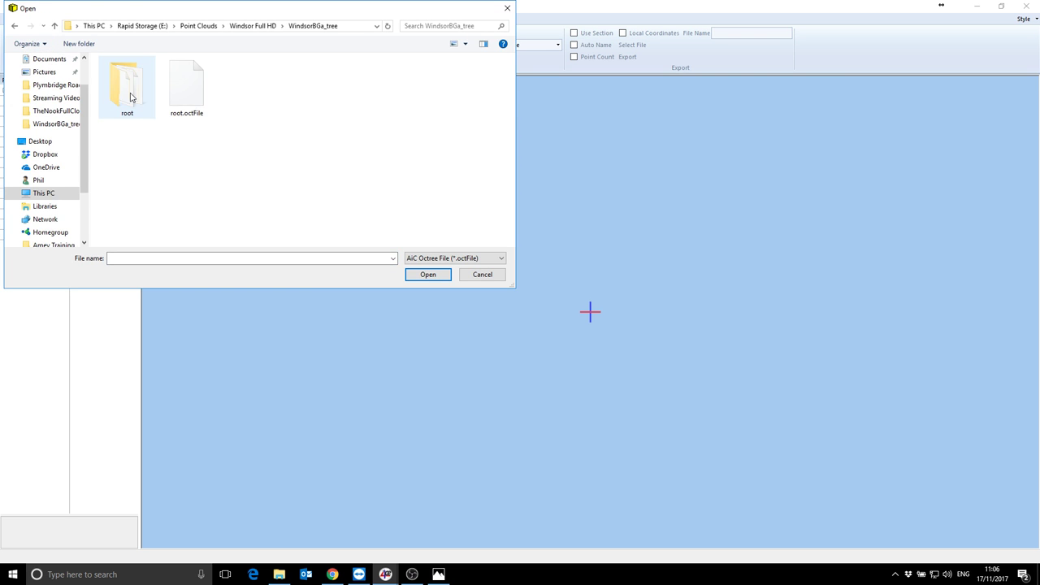
click(193, 104)
drag(262, 10, 454, 109)
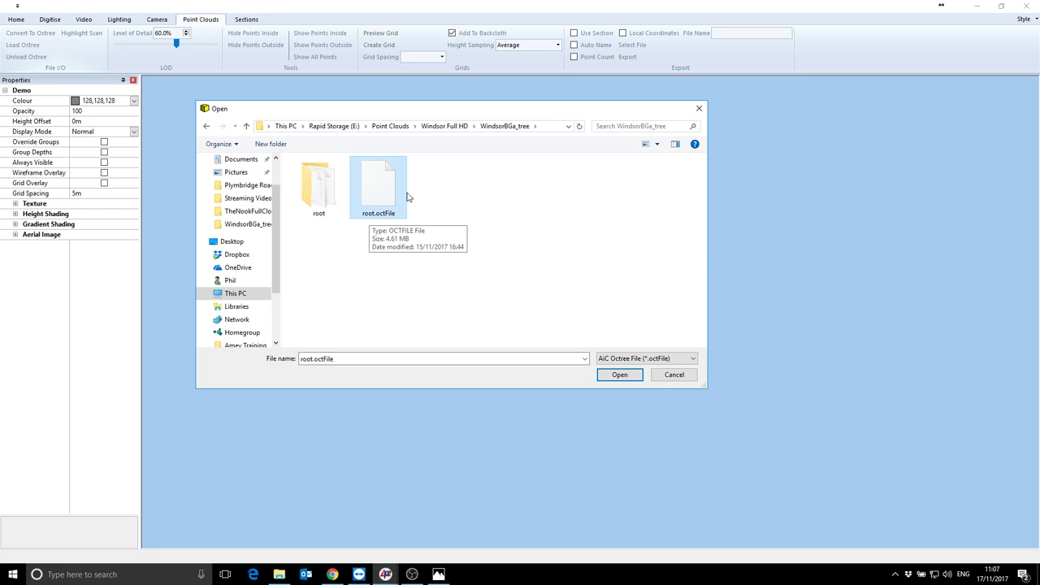
click(617, 376)
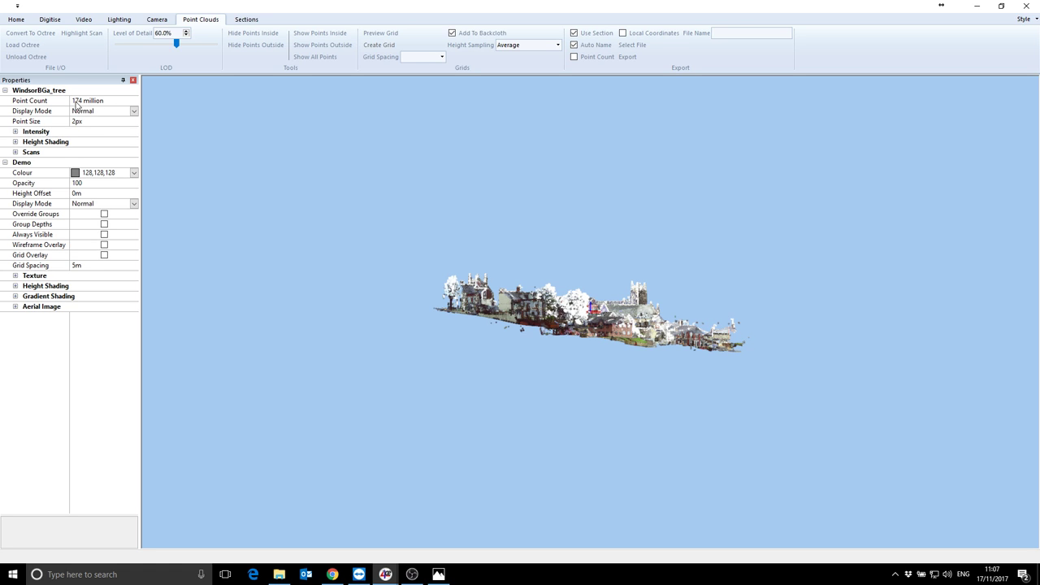
Step: Examine the loaded WindsorBGa_tree point cloud from several angles, including a close look at the church facade and tower
drag(742, 320, 410, 378)
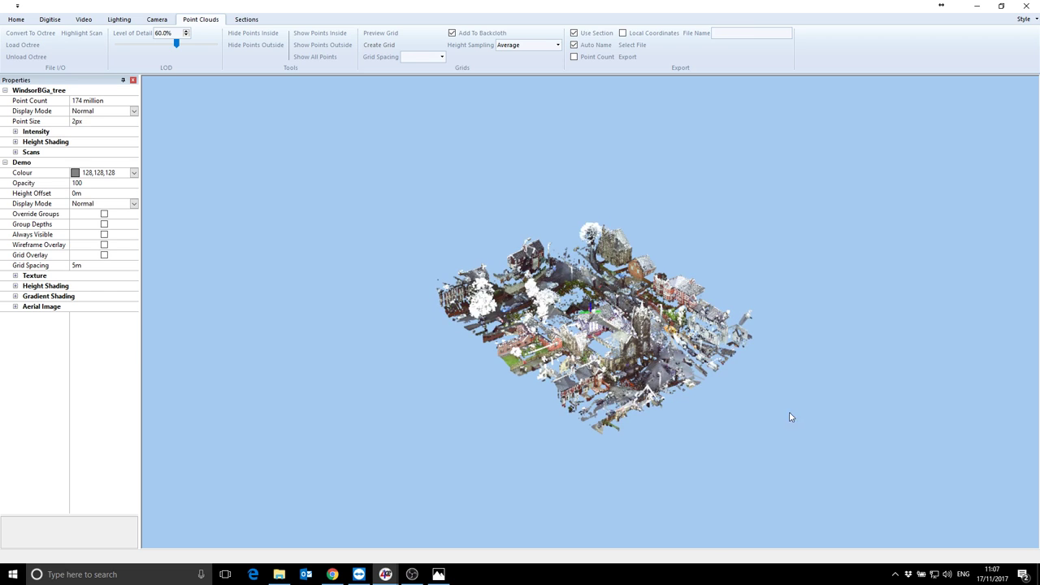
scroll(667, 389, up, 5)
drag(675, 396, 589, 358)
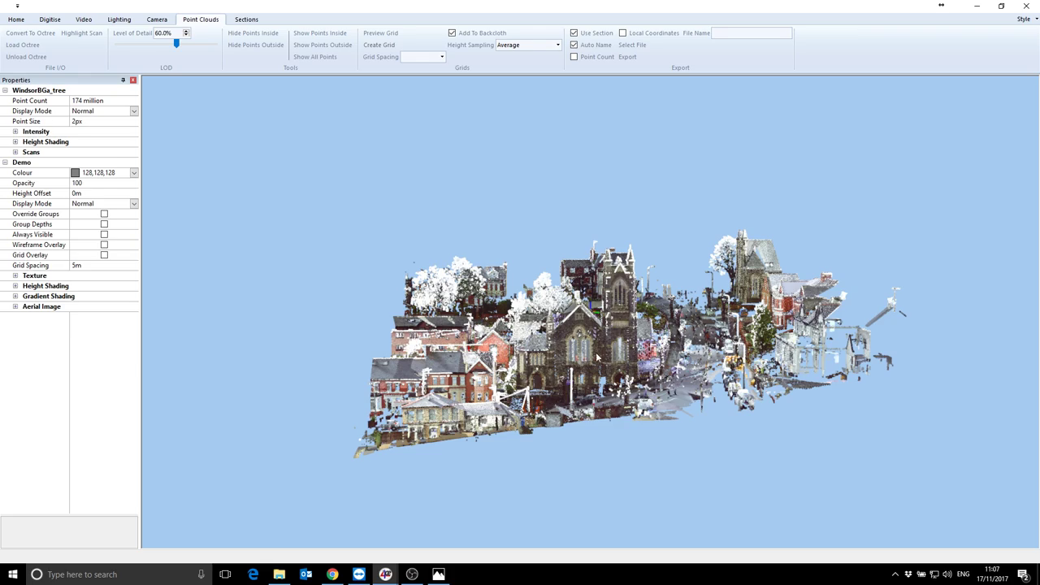
scroll(621, 354, up, 5)
scroll(624, 358, up, 3)
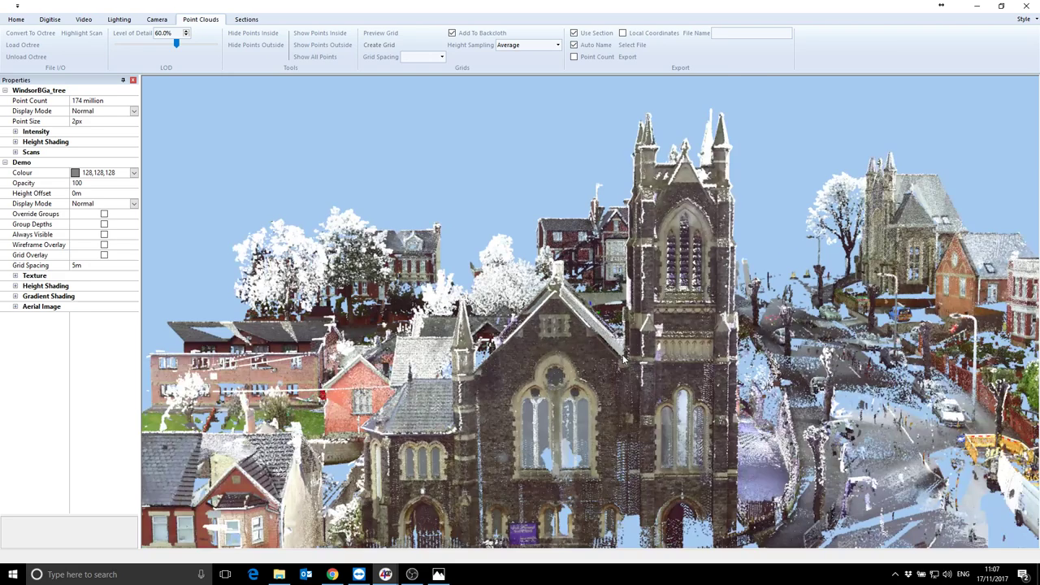
scroll(624, 358, up, 2)
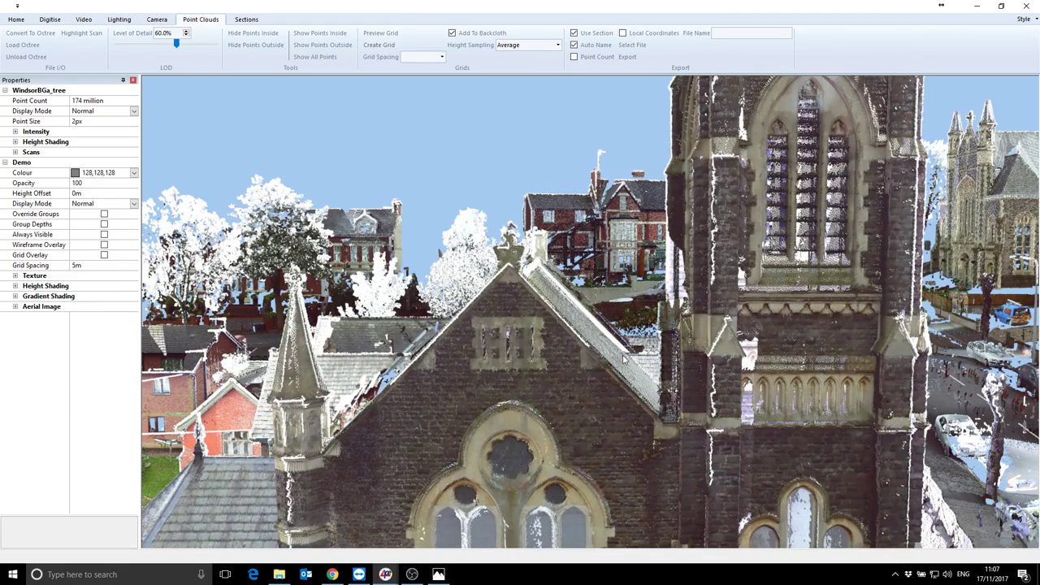
scroll(622, 357, down, 8)
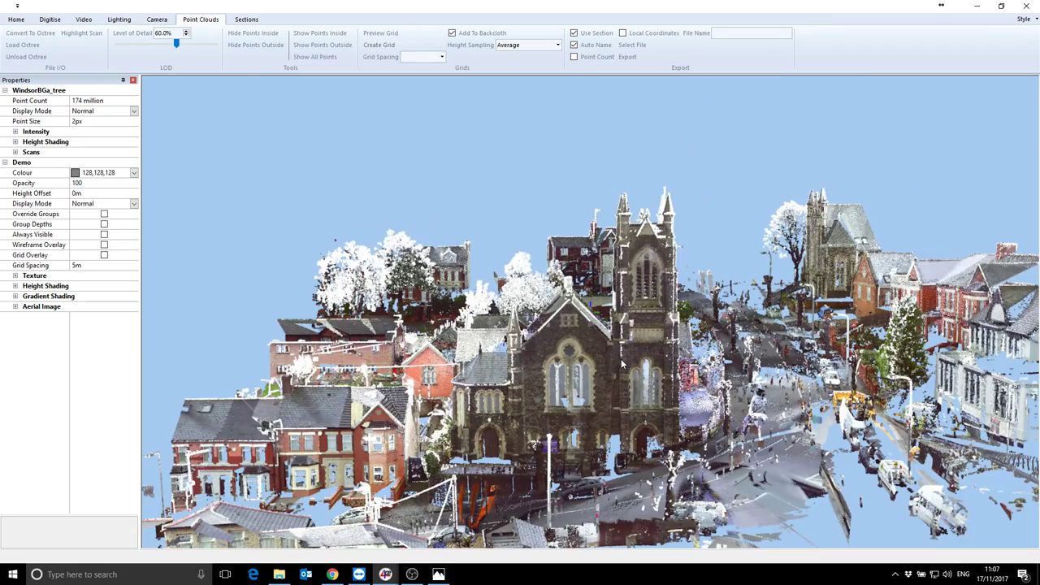
drag(623, 364, 648, 329)
scroll(648, 330, up, 2)
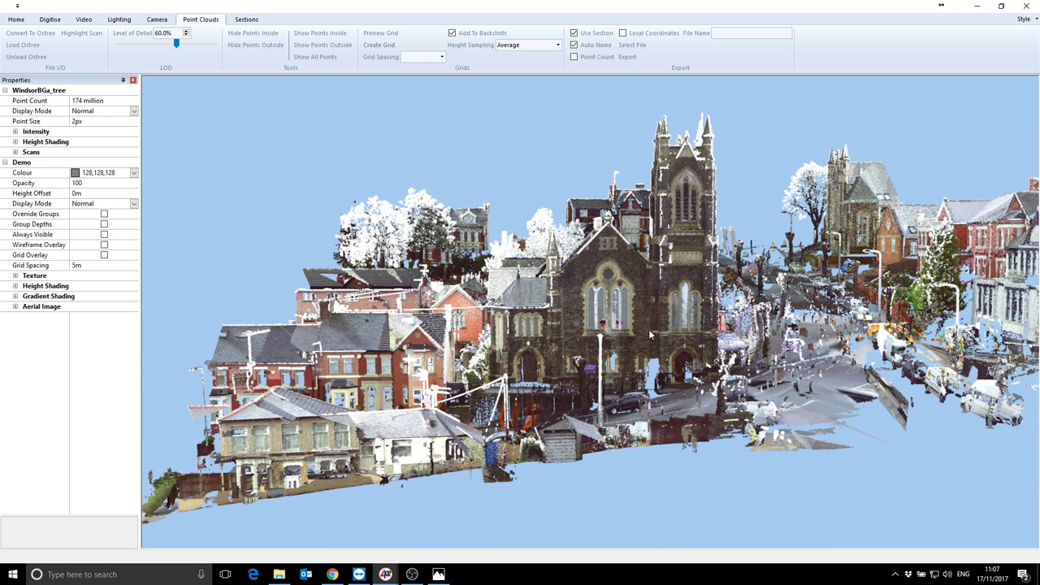